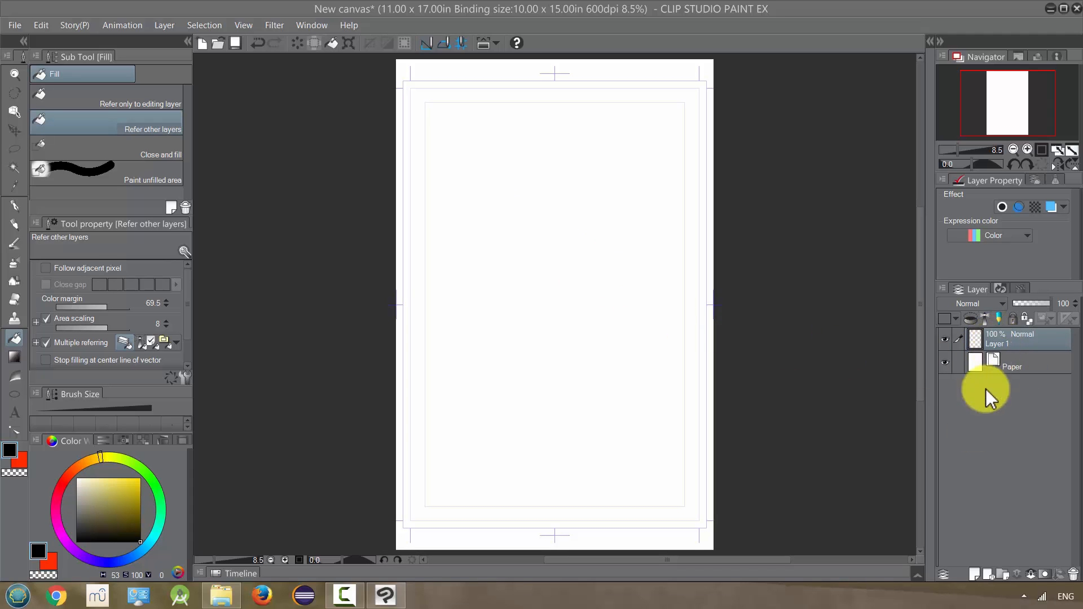
- Create a new vector layer above Layer 1 and draw a tall wavy black G-pen line down the middle of the page
{"action": "left_click", "coordinate": [987, 576]}
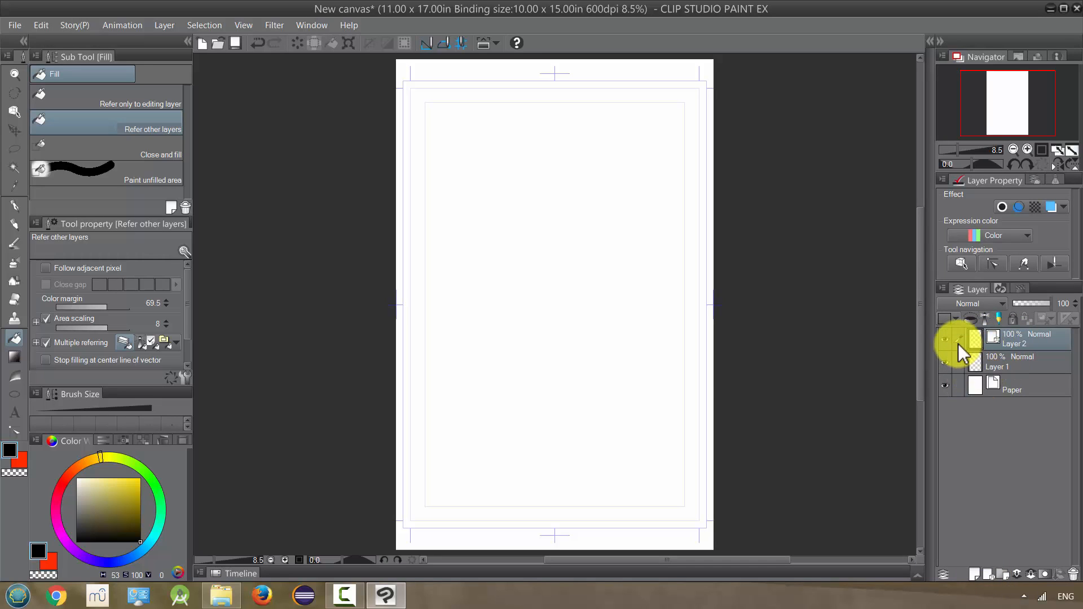
{"action": "left_click", "coordinate": [15, 209]}
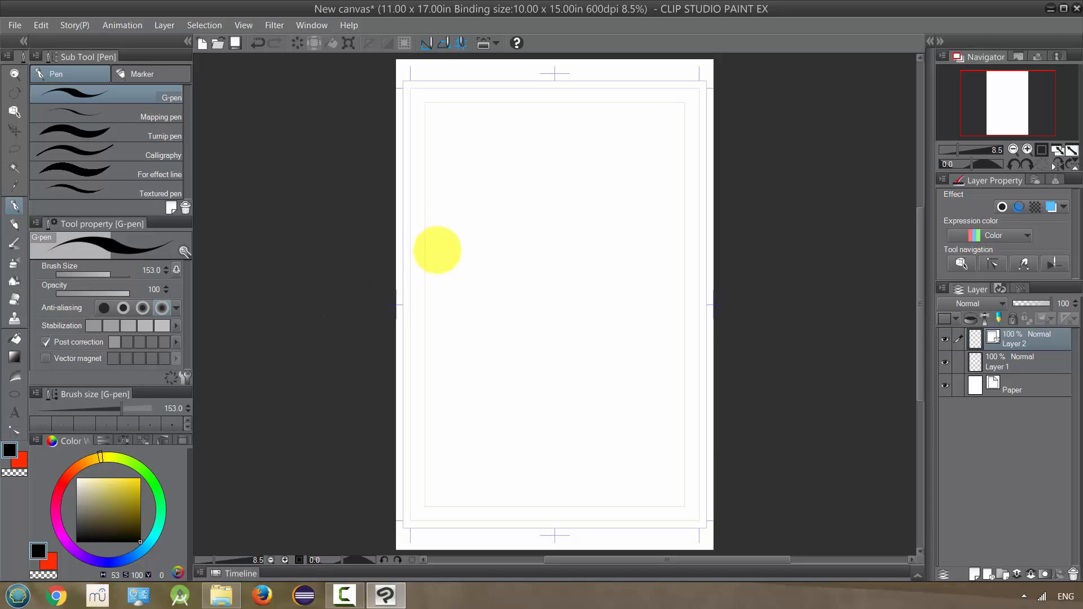
{"action": "mouse_move", "coordinate": [546, 148]}
{"action": "left_mouse_down"}
{"action": "mouse_move", "coordinate": [510, 221]}
{"action": "mouse_move", "coordinate": [542, 240]}
{"action": "mouse_move", "coordinate": [513, 316]}
{"action": "mouse_move", "coordinate": [542, 384]}
{"action": "mouse_move", "coordinate": [604, 439]}
{"action": "left_mouse_up"}
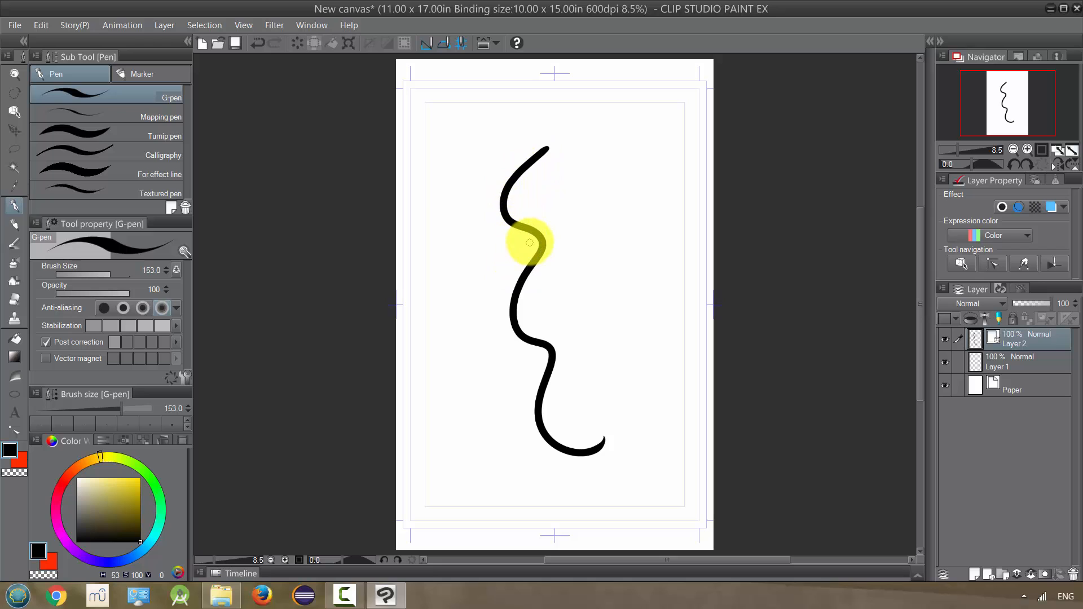
- Reshape the wavy line into a jagged zigzag by moving its control points with the Object tool
{"action": "key", "text": "o"}
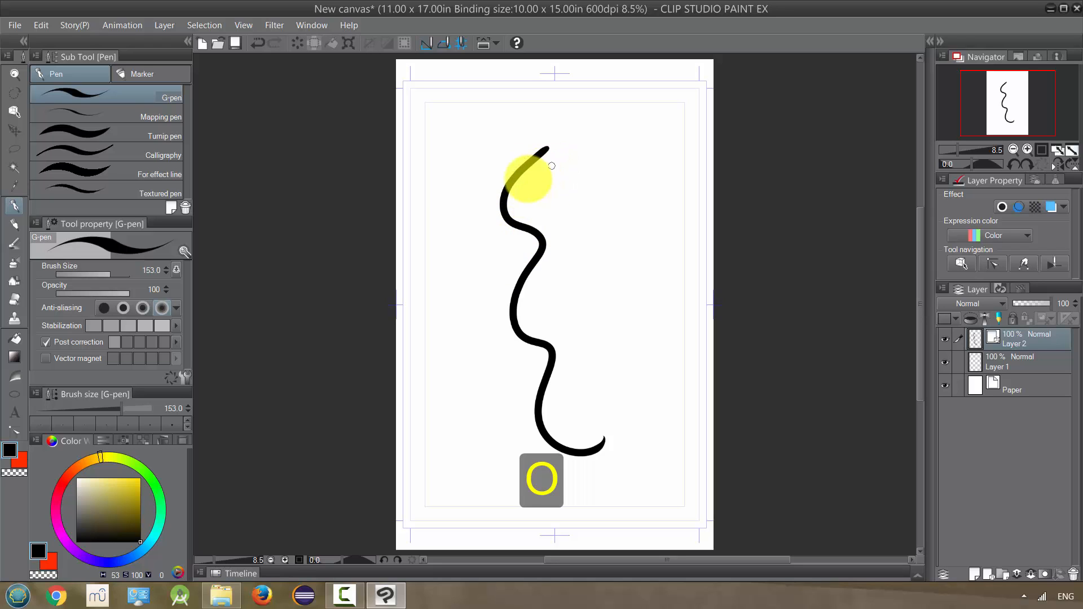
{"action": "left_click", "coordinate": [540, 252]}
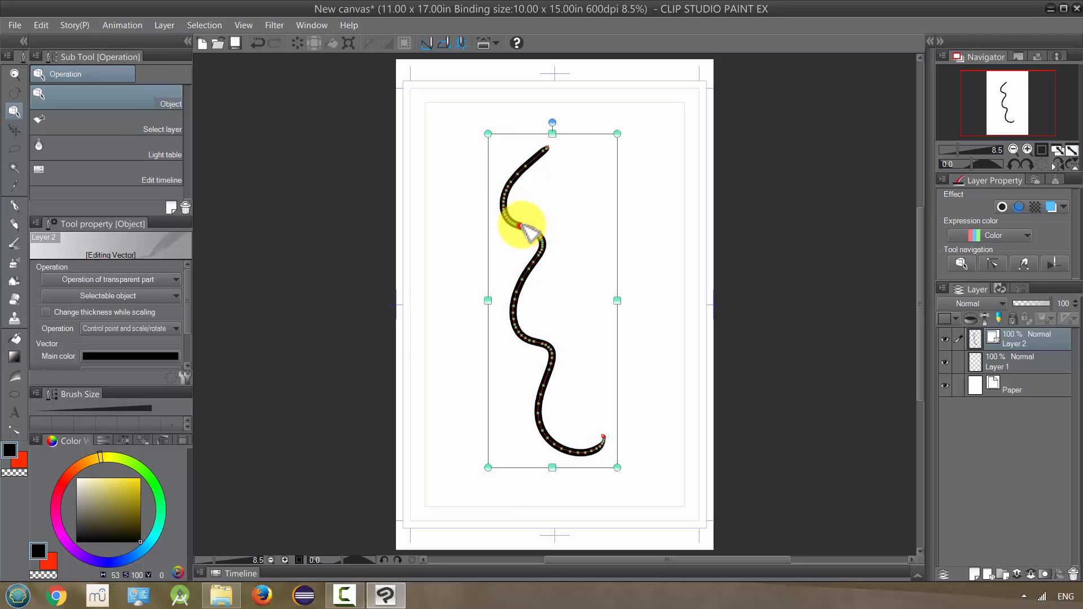
{"action": "mouse_move", "coordinate": [522, 225]}
{"action": "left_mouse_down"}
{"action": "mouse_move", "coordinate": [546, 218]}
{"action": "mouse_move", "coordinate": [536, 235]}
{"action": "mouse_move", "coordinate": [553, 273]}
{"action": "mouse_move", "coordinate": [532, 271]}
{"action": "mouse_move", "coordinate": [547, 290]}
{"action": "mouse_move", "coordinate": [520, 287]}
{"action": "mouse_move", "coordinate": [533, 324]}
{"action": "mouse_move", "coordinate": [544, 315]}
{"action": "mouse_move", "coordinate": [537, 349]}
{"action": "mouse_move", "coordinate": [581, 368]}
{"action": "mouse_move", "coordinate": [582, 382]}
{"action": "mouse_move", "coordinate": [563, 394]}
{"action": "mouse_move", "coordinate": [577, 405]}
{"action": "mouse_move", "coordinate": [556, 418]}
{"action": "mouse_move", "coordinate": [582, 449]}
{"action": "mouse_move", "coordinate": [590, 442]}
{"action": "mouse_move", "coordinate": [580, 459]}
{"action": "mouse_move", "coordinate": [596, 432]}
{"action": "left_mouse_up"}
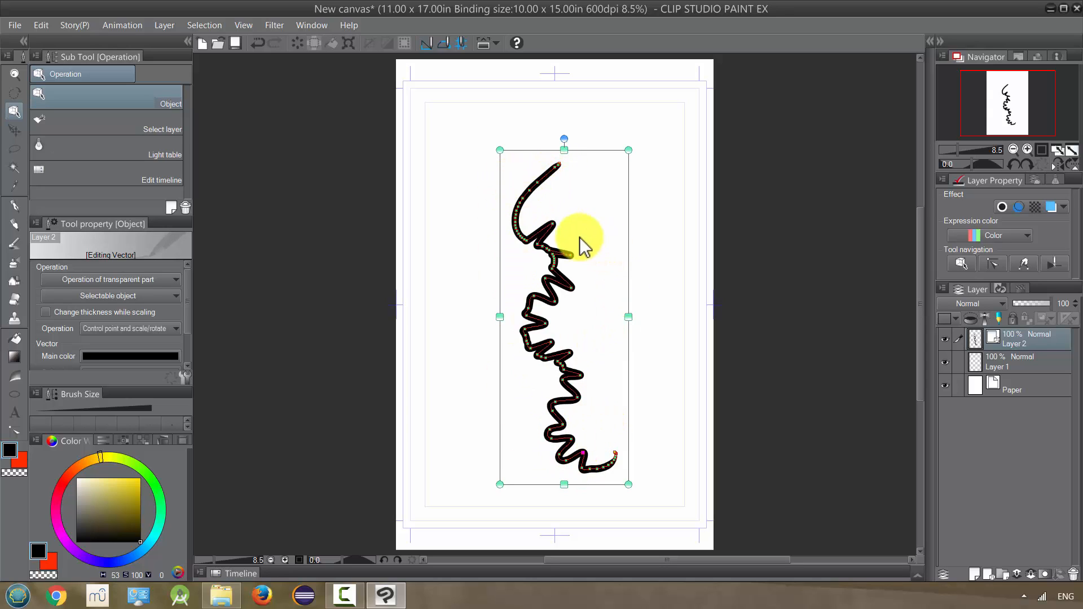
{"action": "mouse_move", "coordinate": [580, 237]}
{"action": "left_mouse_down"}
{"action": "mouse_move", "coordinate": [570, 282]}
{"action": "mouse_move", "coordinate": [567, 268]}
{"action": "left_mouse_up"}
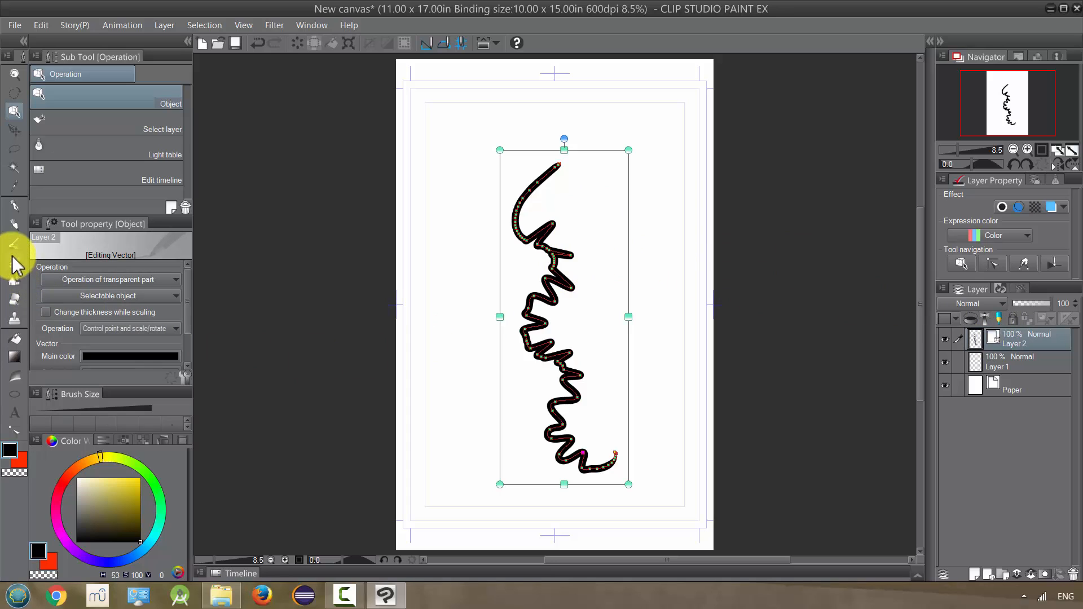
- Try filling the area around the zigzag line with bright yellow on raster Layer 1
{"action": "left_click", "coordinate": [16, 337]}
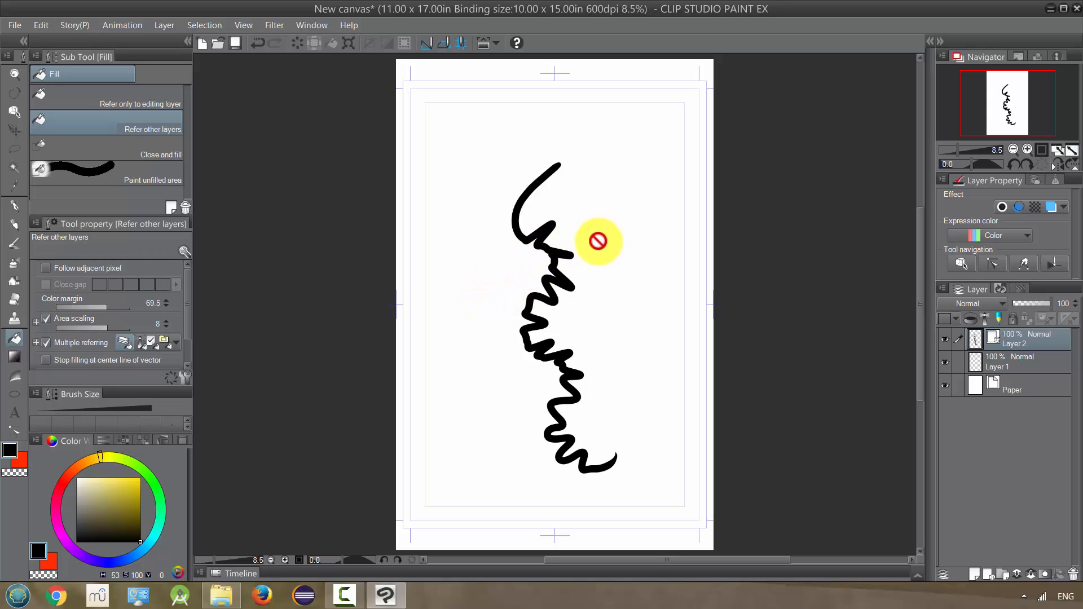
{"action": "left_click", "coordinate": [990, 359]}
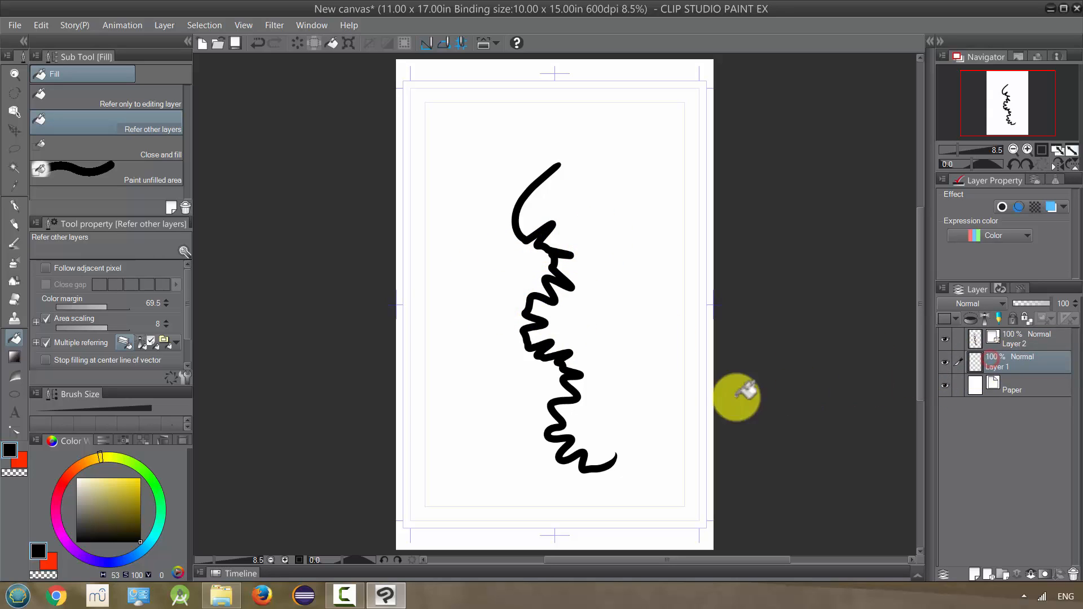
{"action": "left_click", "coordinate": [141, 478]}
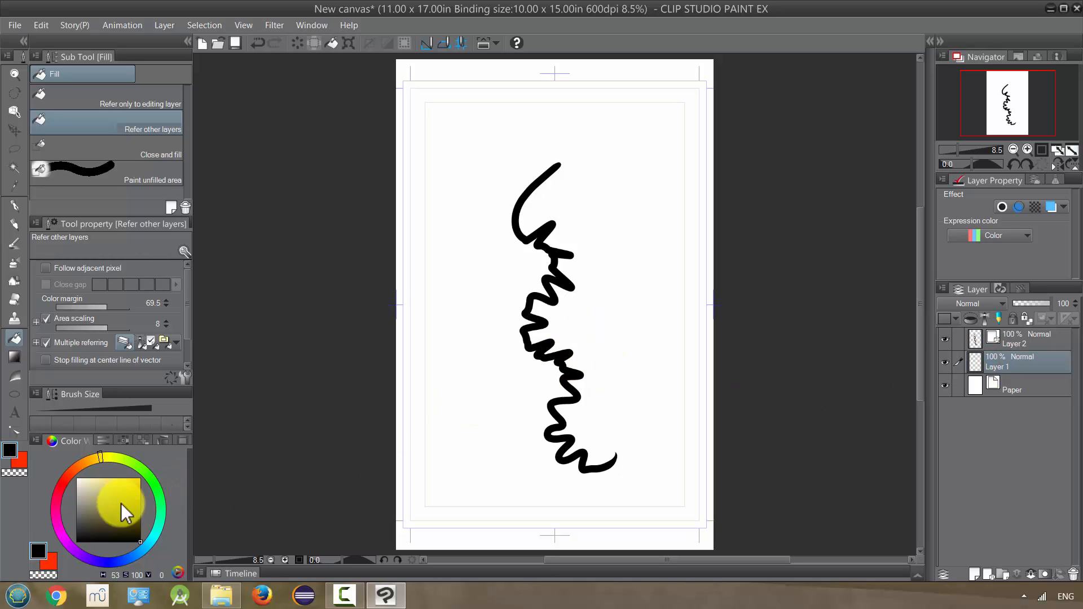
{"action": "left_click", "coordinate": [605, 355]}
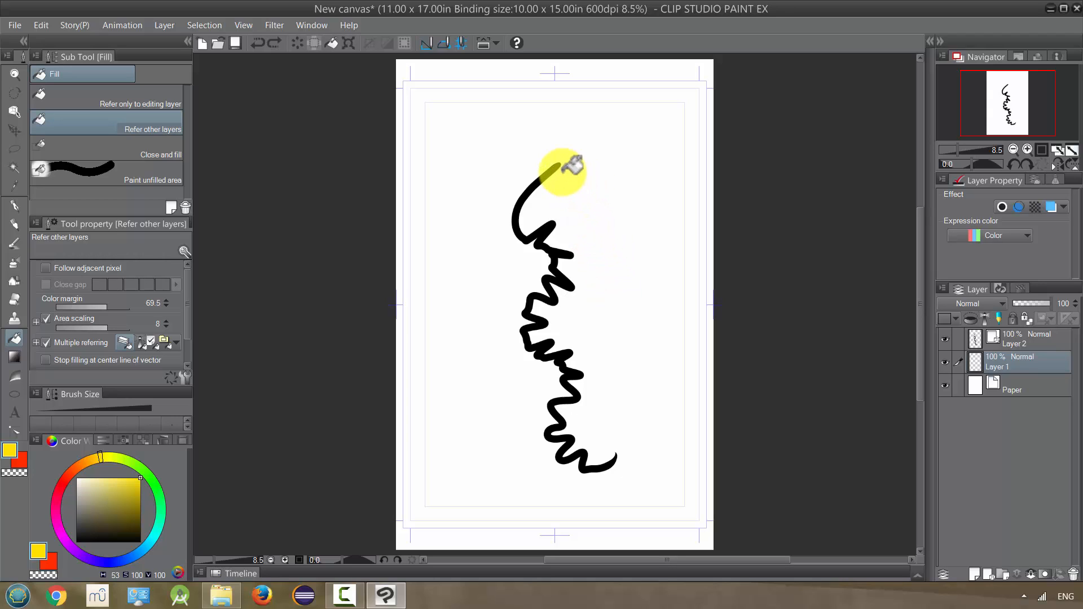
- Scale up the zigzag line on Layer 2 to about 371% in width and height and apply the transformation
{"action": "left_click", "coordinate": [1003, 334]}
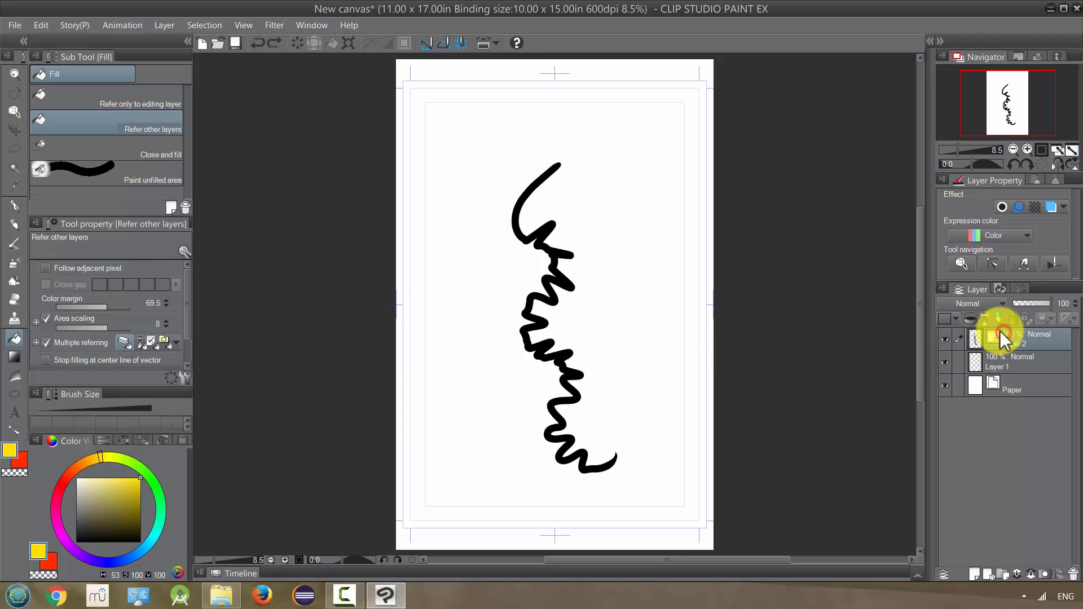
{"action": "left_click", "coordinate": [14, 25]}
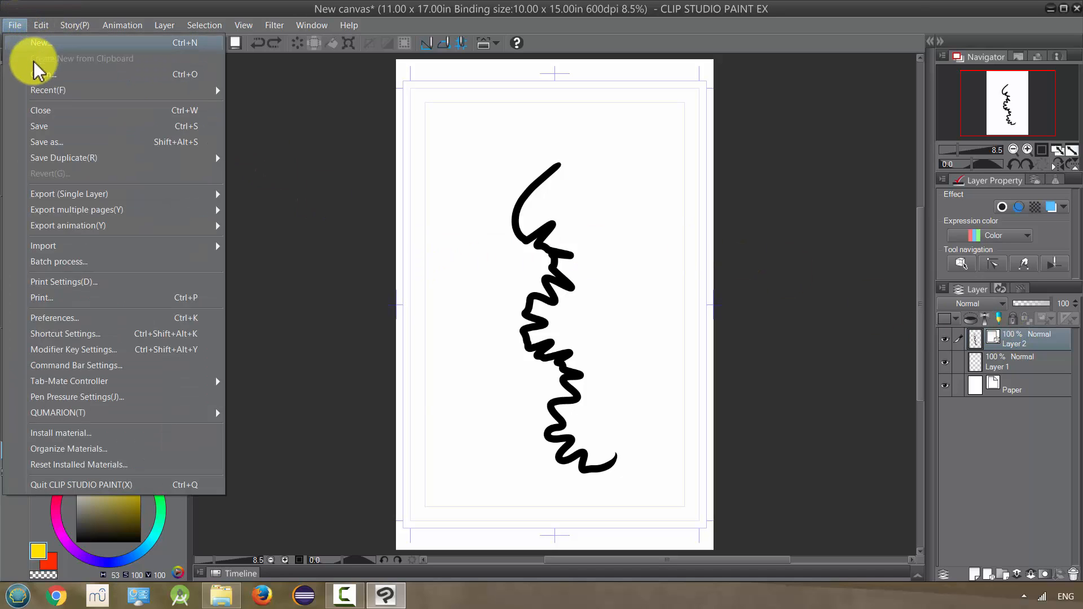
{"action": "left_click", "coordinate": [15, 25]}
{"action": "left_click", "coordinate": [41, 25]}
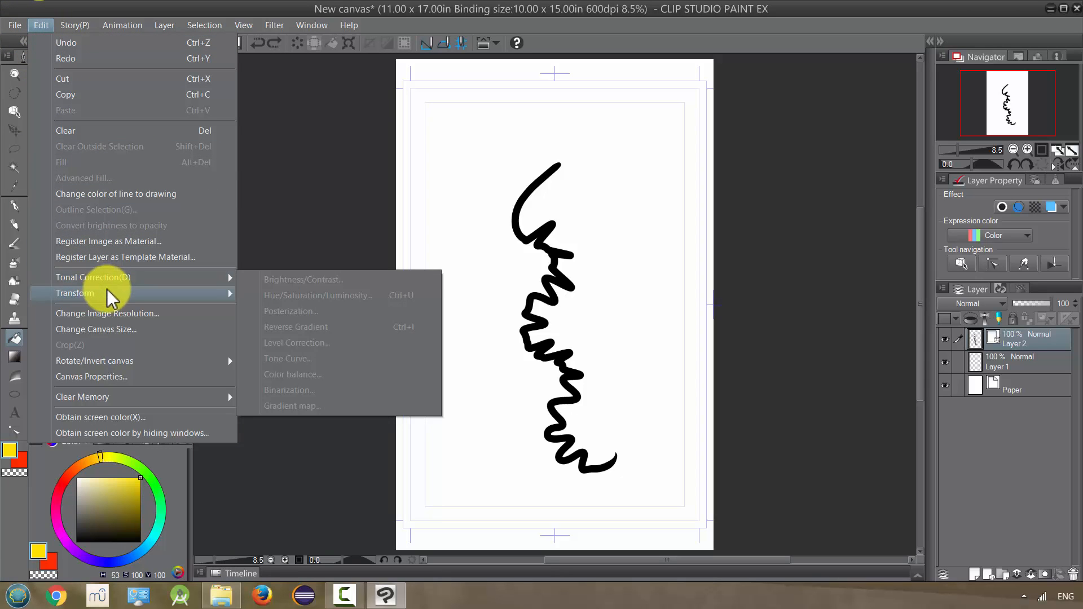
{"action": "mouse_move", "coordinate": [208, 292]}
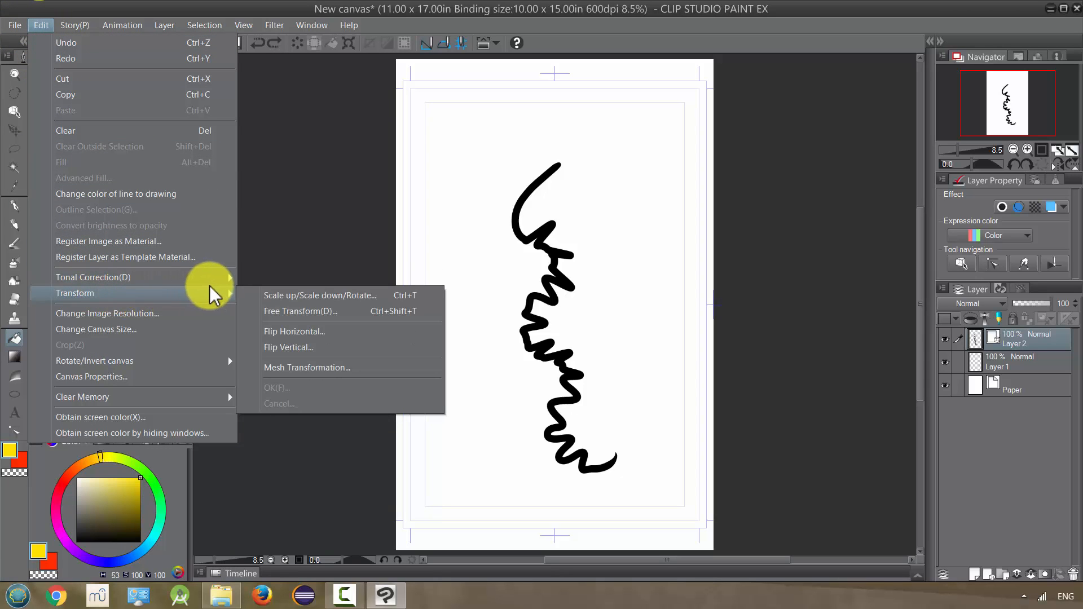
{"action": "left_click", "coordinate": [264, 295]}
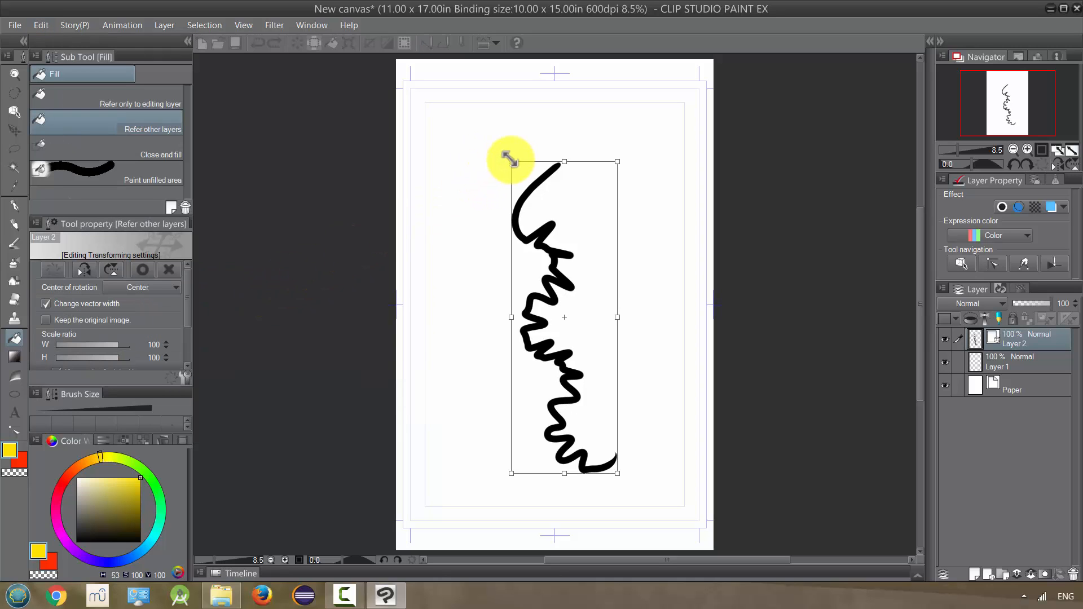
{"action": "scroll", "coordinate": [510, 161], "scroll_direction": "down", "scroll_amount": 3}
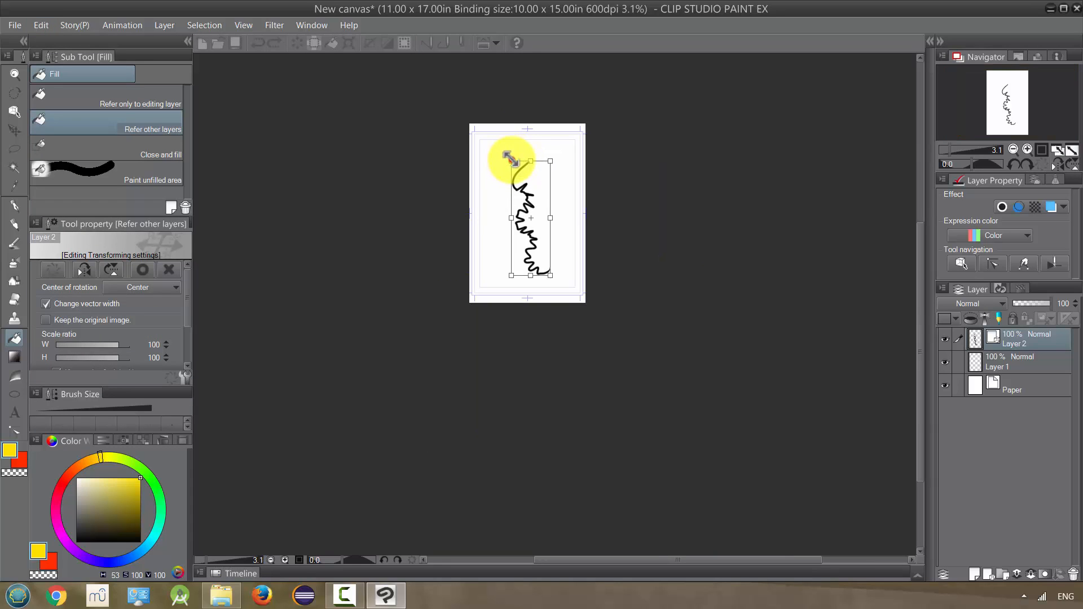
{"action": "mouse_move", "coordinate": [511, 160]}
{"action": "left_mouse_down"}
{"action": "mouse_move", "coordinate": [380, 85]}
{"action": "mouse_move", "coordinate": [487, 88]}
{"action": "left_mouse_up"}
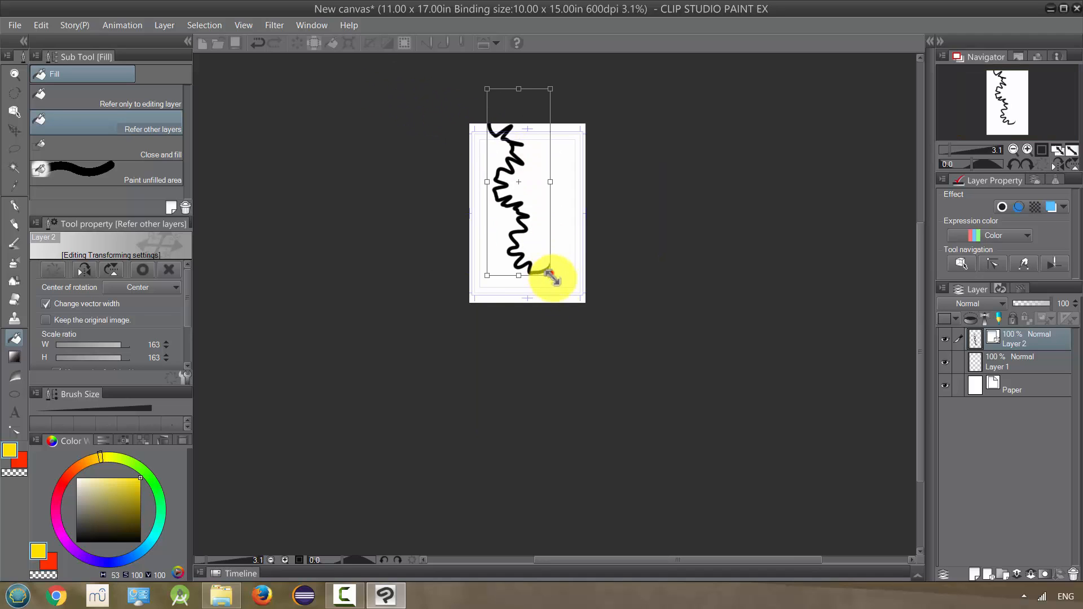
{"action": "mouse_move", "coordinate": [550, 276]}
{"action": "left_mouse_down"}
{"action": "mouse_move", "coordinate": [665, 412]}
{"action": "mouse_move", "coordinate": [727, 508]}
{"action": "left_mouse_up"}
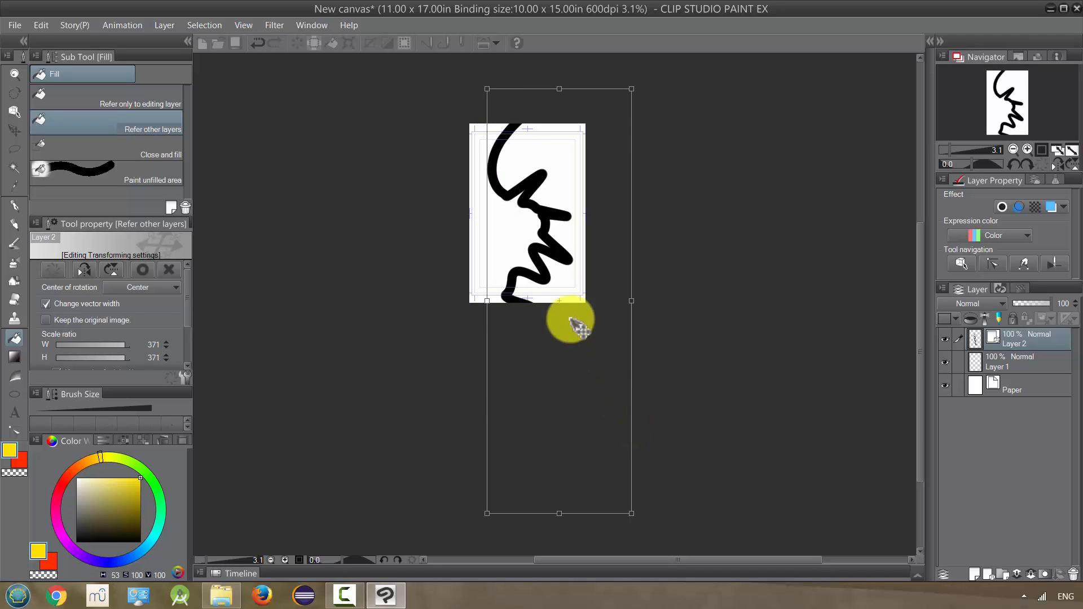
{"action": "scroll", "coordinate": [513, 214], "scroll_direction": "up", "scroll_amount": 4}
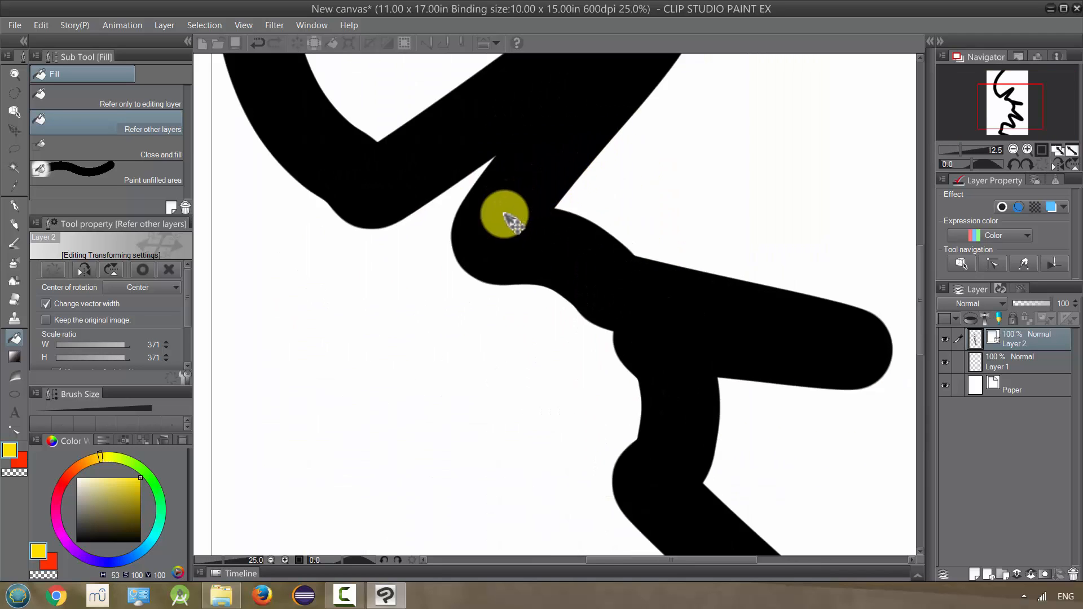
{"action": "scroll", "coordinate": [473, 243], "scroll_direction": "up", "scroll_amount": 1}
{"action": "scroll", "coordinate": [636, 281], "scroll_direction": "down", "scroll_amount": 1}
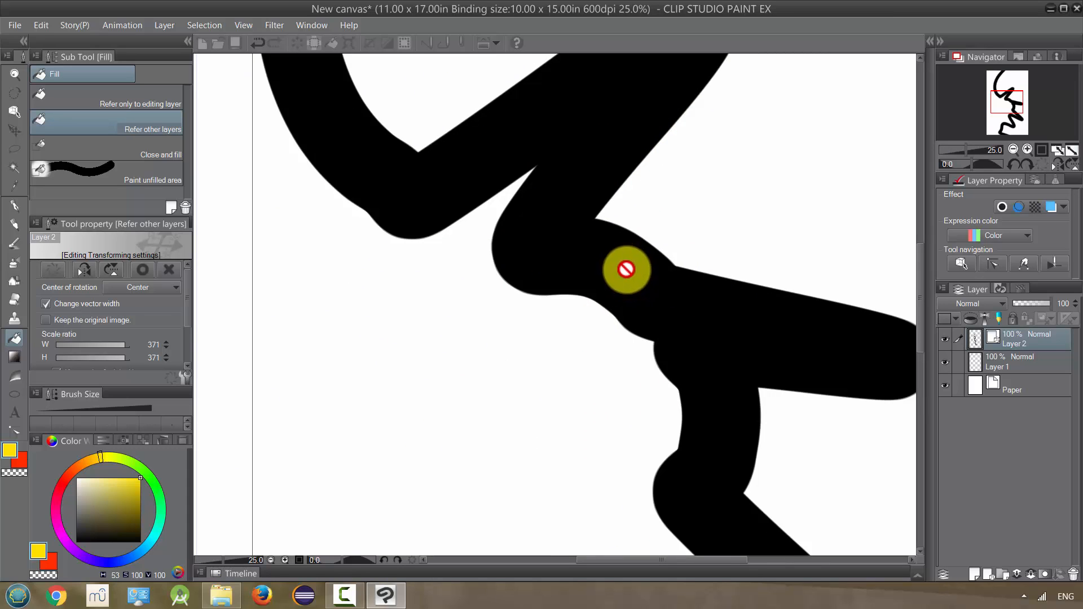
{"action": "scroll", "coordinate": [496, 230], "scroll_direction": "up", "scroll_amount": 2}
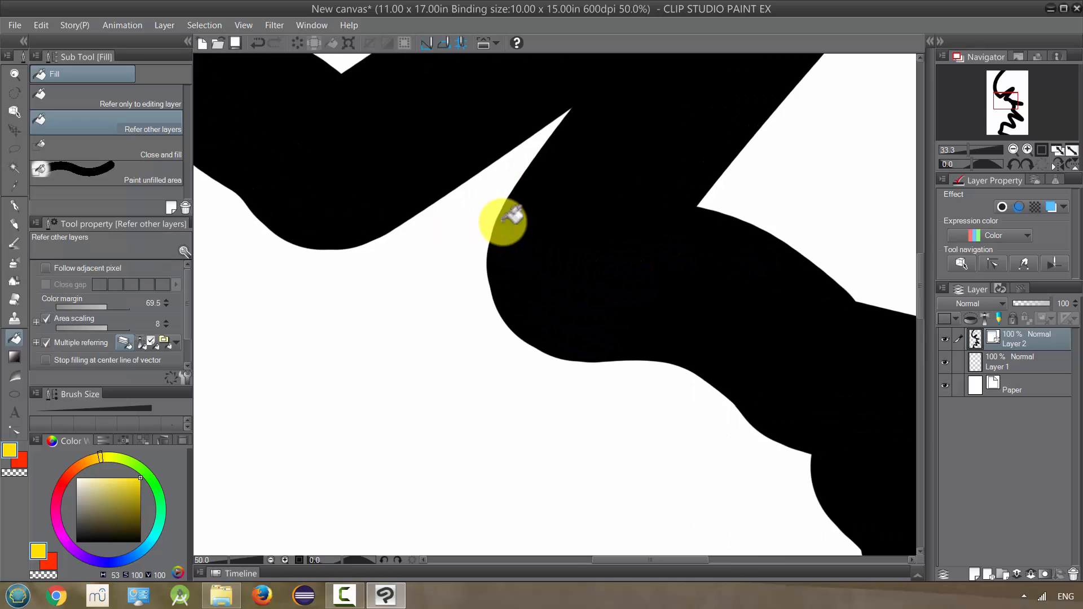
{"action": "scroll", "coordinate": [501, 223], "scroll_direction": "down", "scroll_amount": 6}
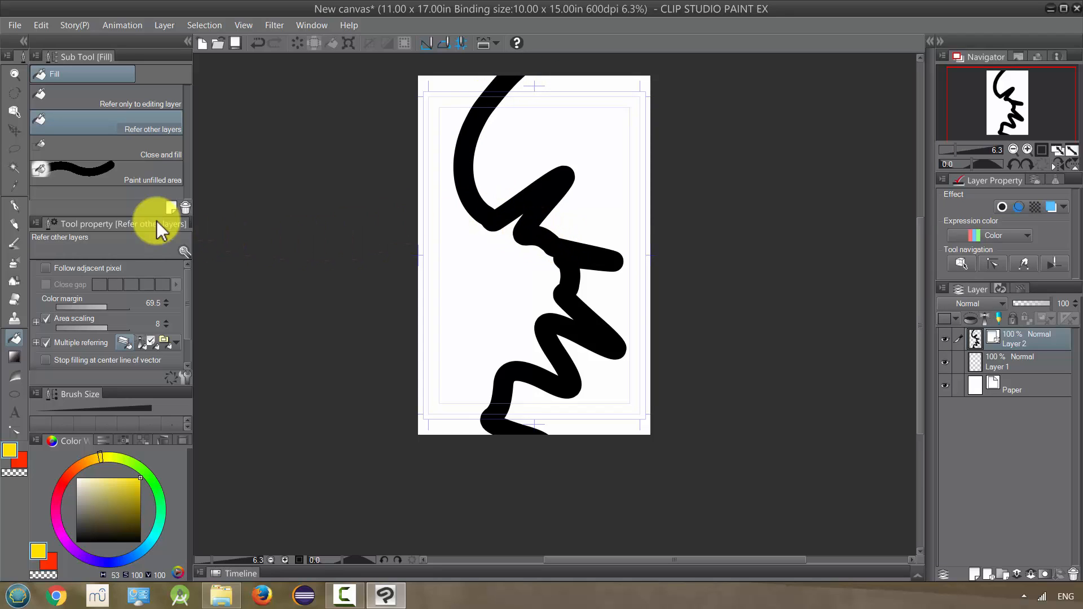
- Try erasing the enlarged line with the Vector eraser, and undo the erasure
{"action": "left_click", "coordinate": [15, 299]}
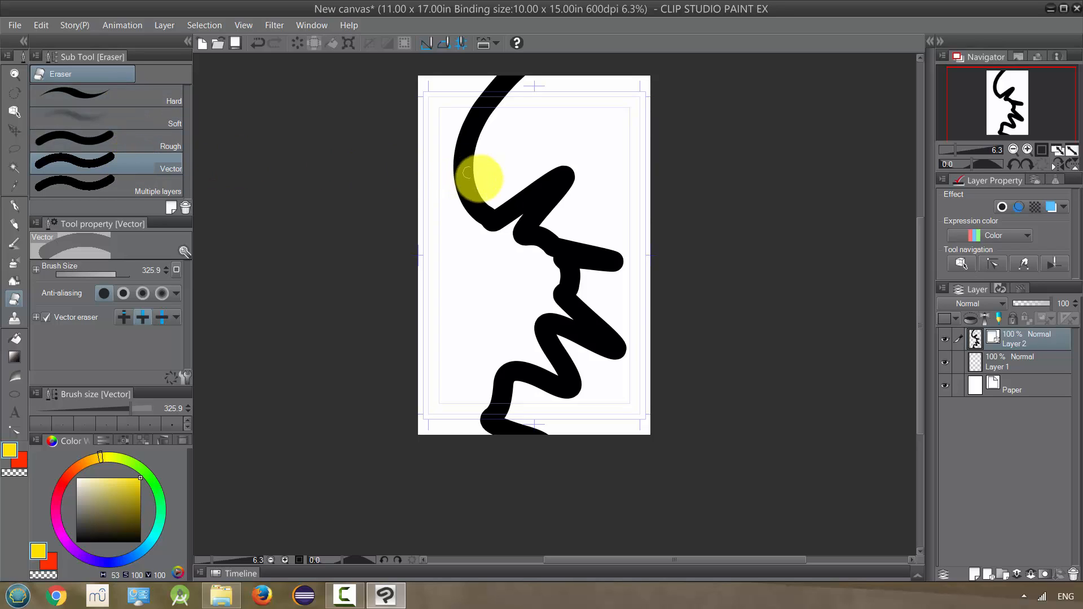
{"action": "left_click", "coordinate": [486, 179]}
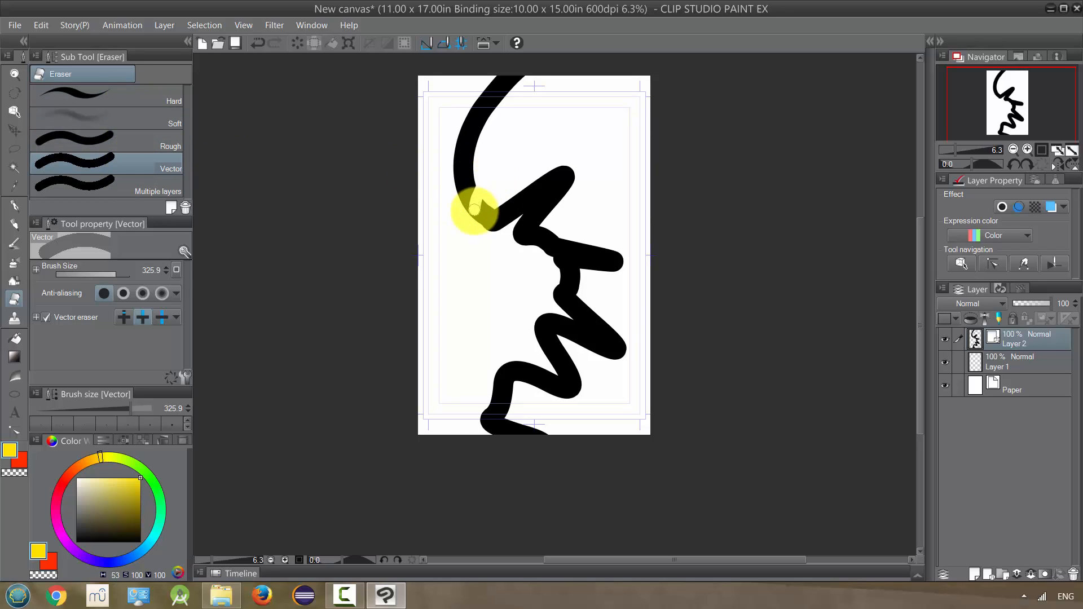
{"action": "left_click_drag", "start_coordinate": [474, 209], "coordinate": [450, 252]}
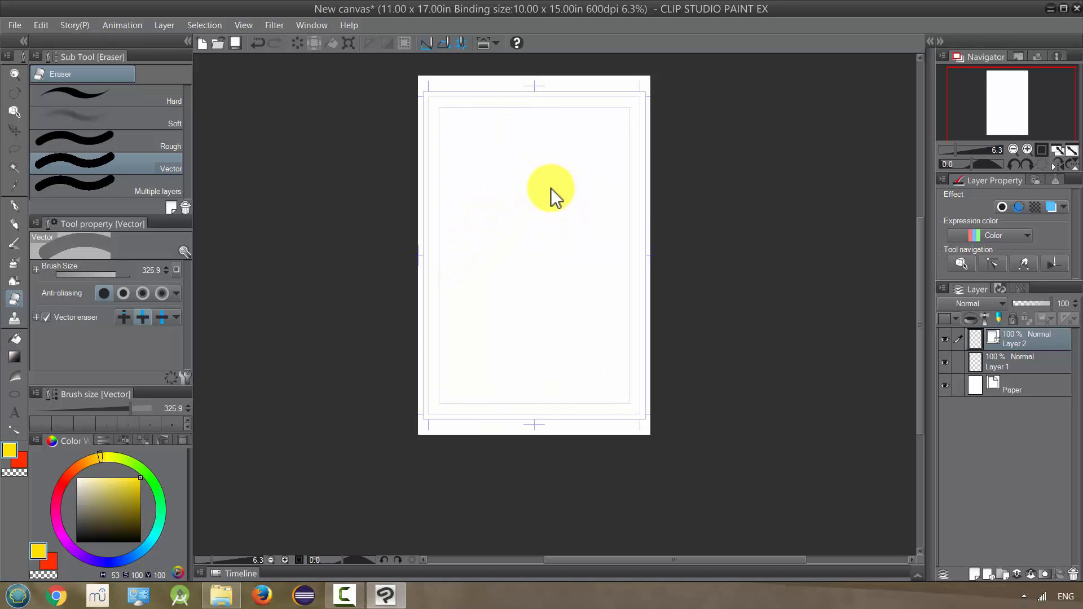
{"action": "key", "text": "ctrl+z"}
- Cut the enlarged line into separate pieces by erasing across its upper and middle sections with the Hard eraser
{"action": "left_click", "coordinate": [154, 102]}
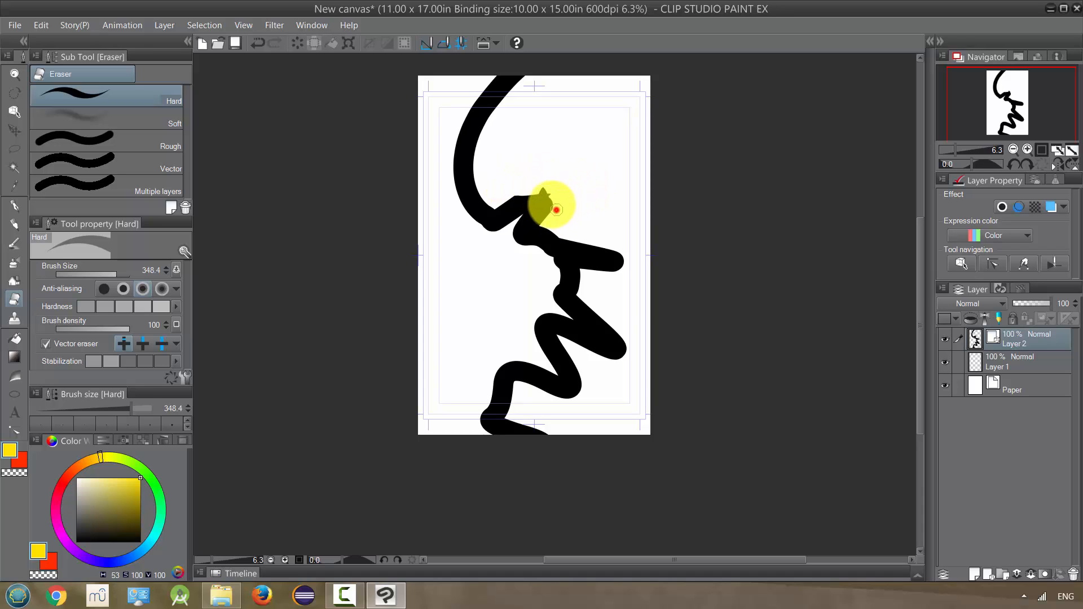
{"action": "mouse_move", "coordinate": [541, 187]}
{"action": "left_mouse_down"}
{"action": "mouse_move", "coordinate": [490, 194]}
{"action": "mouse_move", "coordinate": [476, 181]}
{"action": "mouse_move", "coordinate": [476, 123]}
{"action": "mouse_move", "coordinate": [512, 87]}
{"action": "mouse_move", "coordinate": [534, 88]}
{"action": "mouse_move", "coordinate": [555, 114]}
{"action": "mouse_move", "coordinate": [499, 163]}
{"action": "mouse_move", "coordinate": [489, 124]}
{"action": "mouse_move", "coordinate": [498, 99]}
{"action": "mouse_move", "coordinate": [479, 105]}
{"action": "mouse_move", "coordinate": [499, 79]}
{"action": "mouse_move", "coordinate": [461, 125]}
{"action": "mouse_move", "coordinate": [460, 162]}
{"action": "mouse_move", "coordinate": [460, 143]}
{"action": "mouse_move", "coordinate": [475, 182]}
{"action": "mouse_move", "coordinate": [497, 189]}
{"action": "mouse_move", "coordinate": [505, 215]}
{"action": "mouse_move", "coordinate": [524, 215]}
{"action": "mouse_move", "coordinate": [522, 190]}
{"action": "left_mouse_up"}
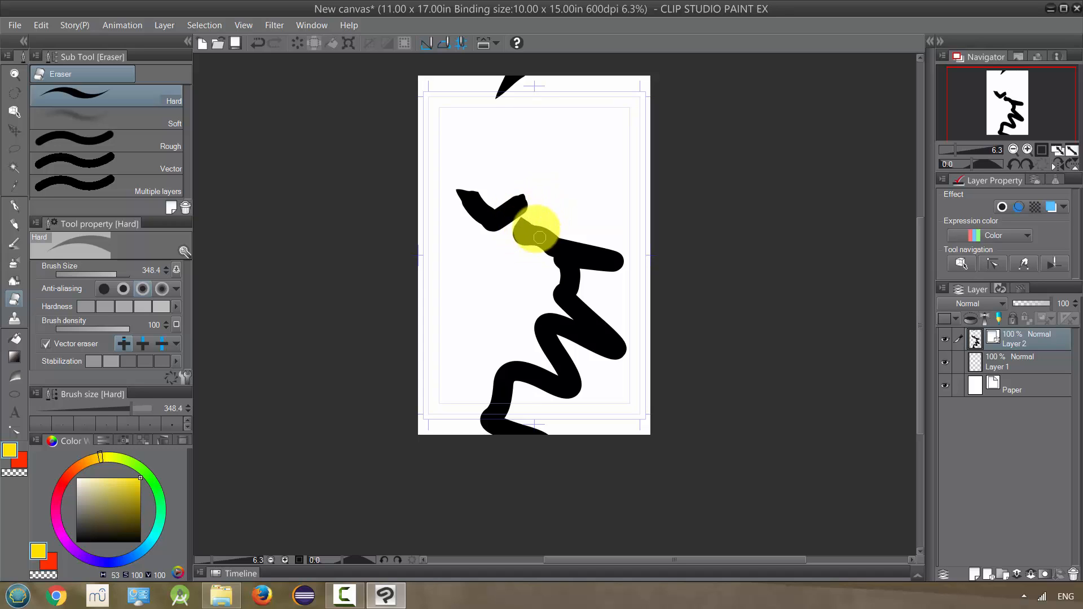
{"action": "mouse_move", "coordinate": [570, 229]}
{"action": "left_mouse_down"}
{"action": "mouse_move", "coordinate": [547, 264]}
{"action": "mouse_move", "coordinate": [621, 278]}
{"action": "left_mouse_up"}
{"action": "mouse_move", "coordinate": [614, 327]}
{"action": "left_mouse_down"}
{"action": "mouse_move", "coordinate": [596, 414]}
{"action": "mouse_move", "coordinate": [573, 368]}
{"action": "left_mouse_up"}
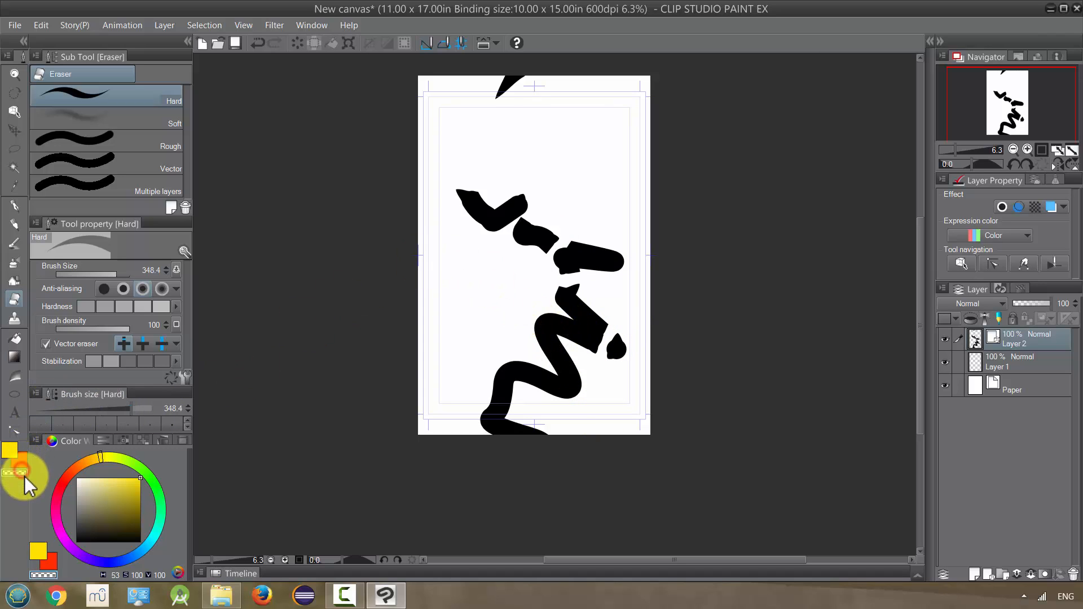
{"action": "left_click_drag", "start_coordinate": [579, 215], "coordinate": [524, 290]}
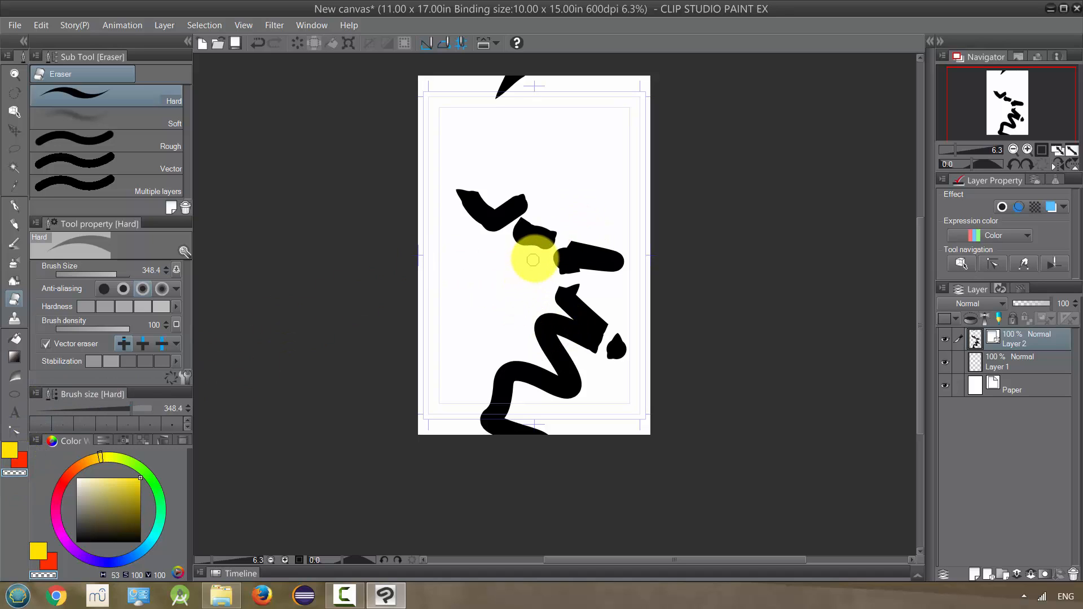
{"action": "left_click_drag", "start_coordinate": [566, 214], "coordinate": [528, 277]}
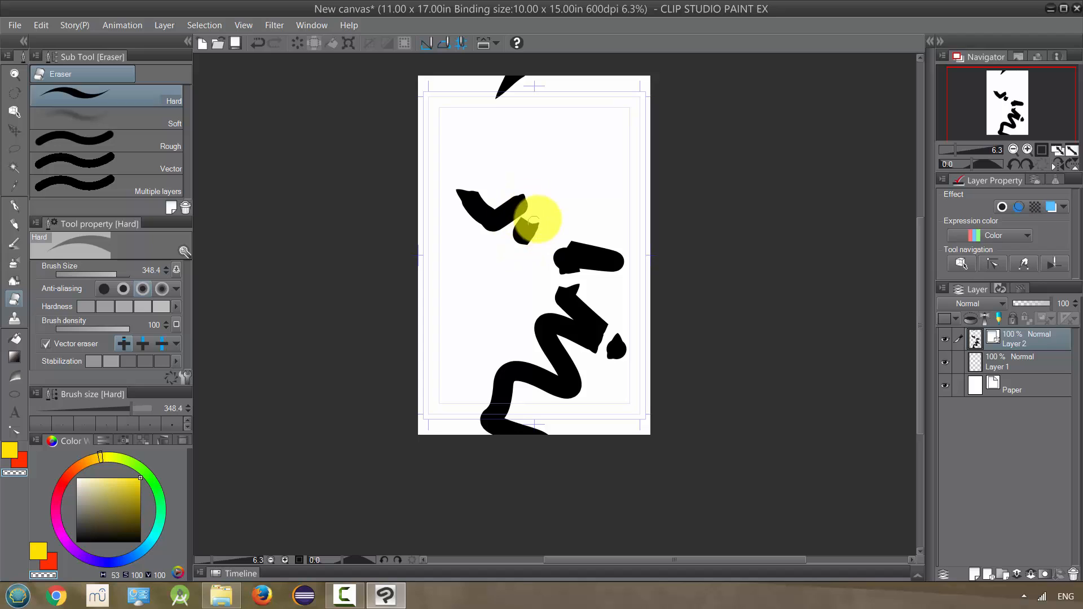
- Add a new raster layer above Layer 2
{"action": "left_click", "coordinate": [975, 574]}
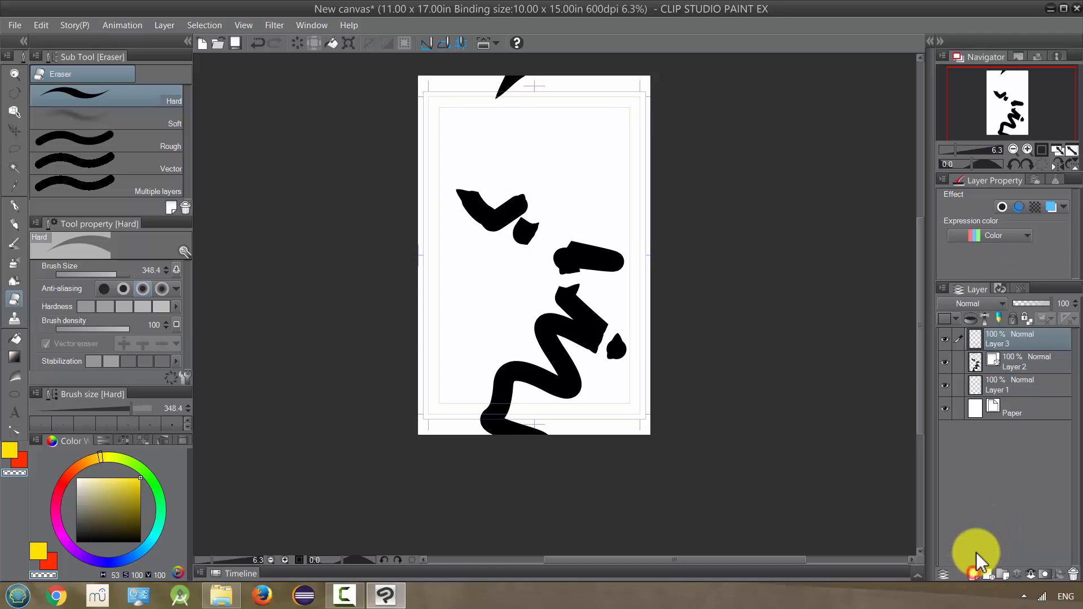